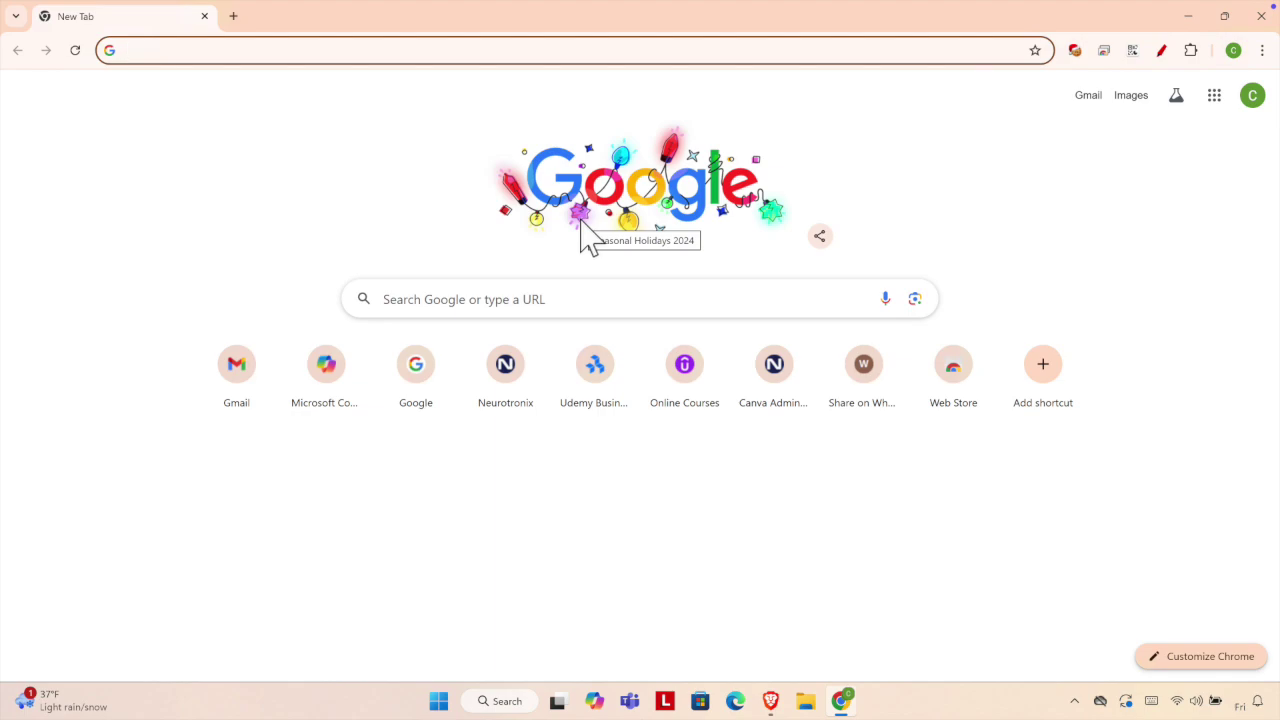
Step: Search Google for 'adobe acrobat reader'
left_click(464, 303)
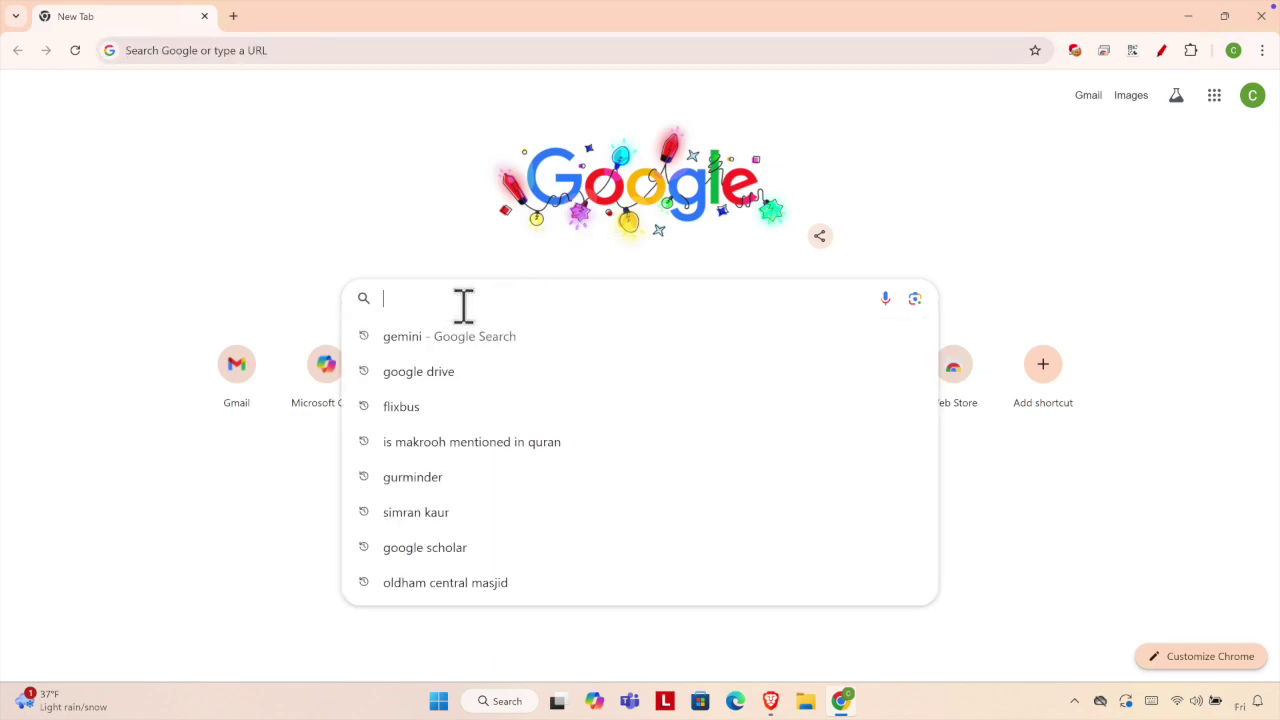
type("ado")
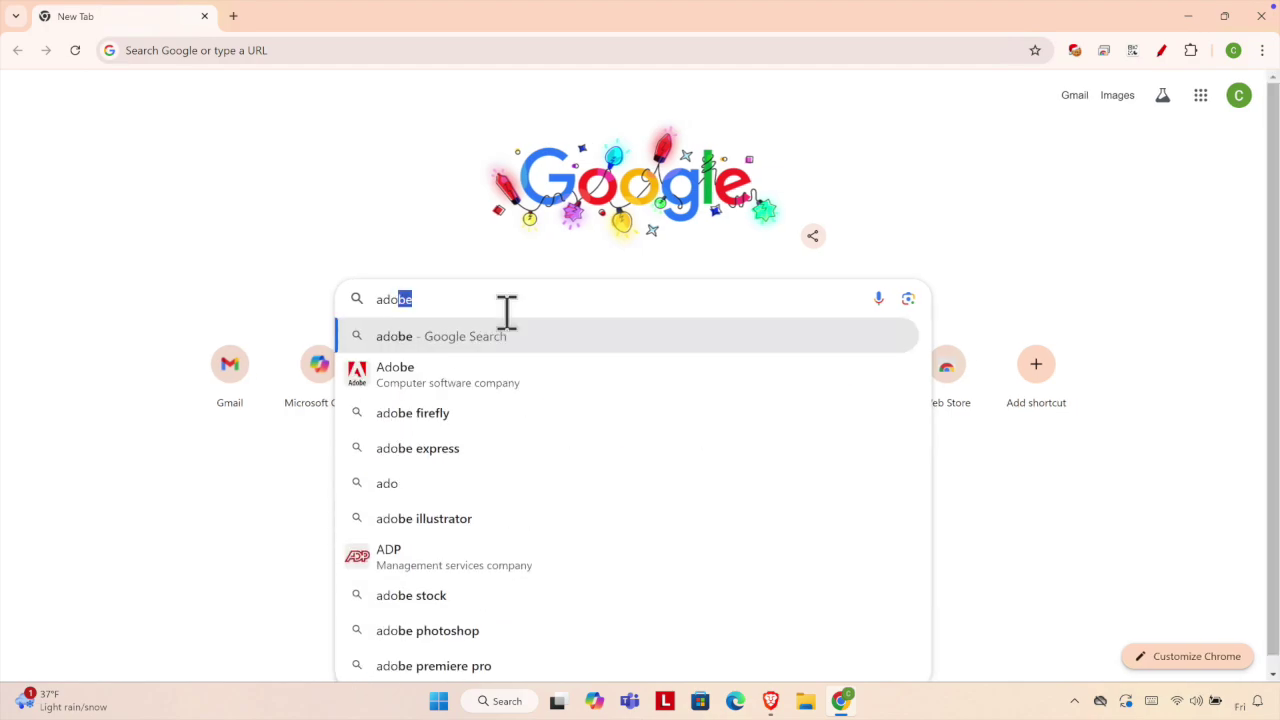
type("be acroba")
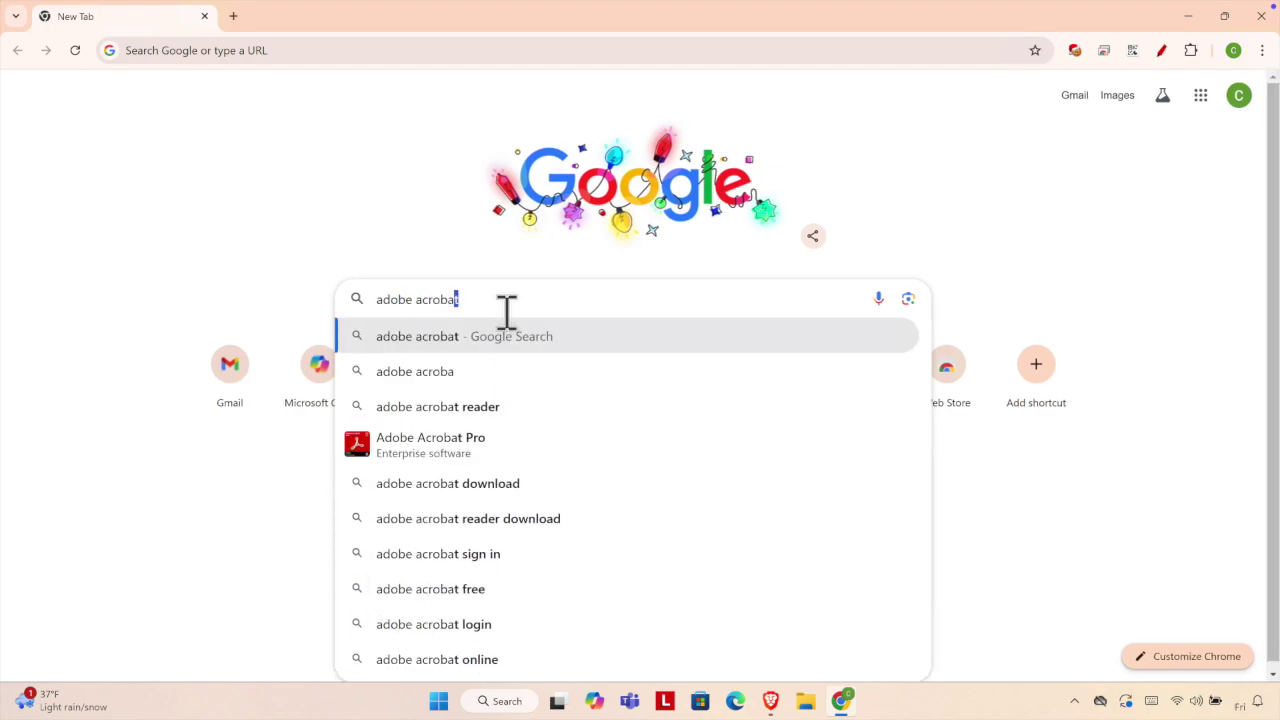
type("t reade")
key("Return")
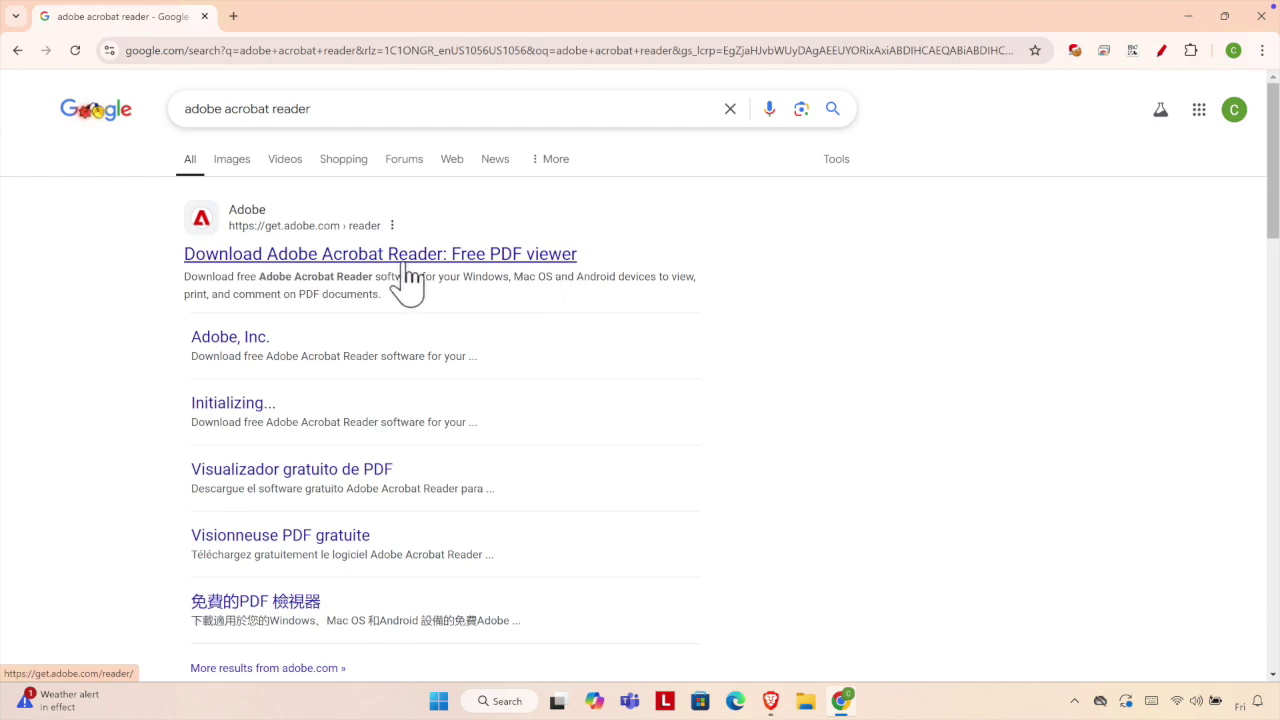
Step: Download Reader_en_install.exe from Adobe's Reader page, leaving the McAfee offer unchecked
left_click(338, 258)
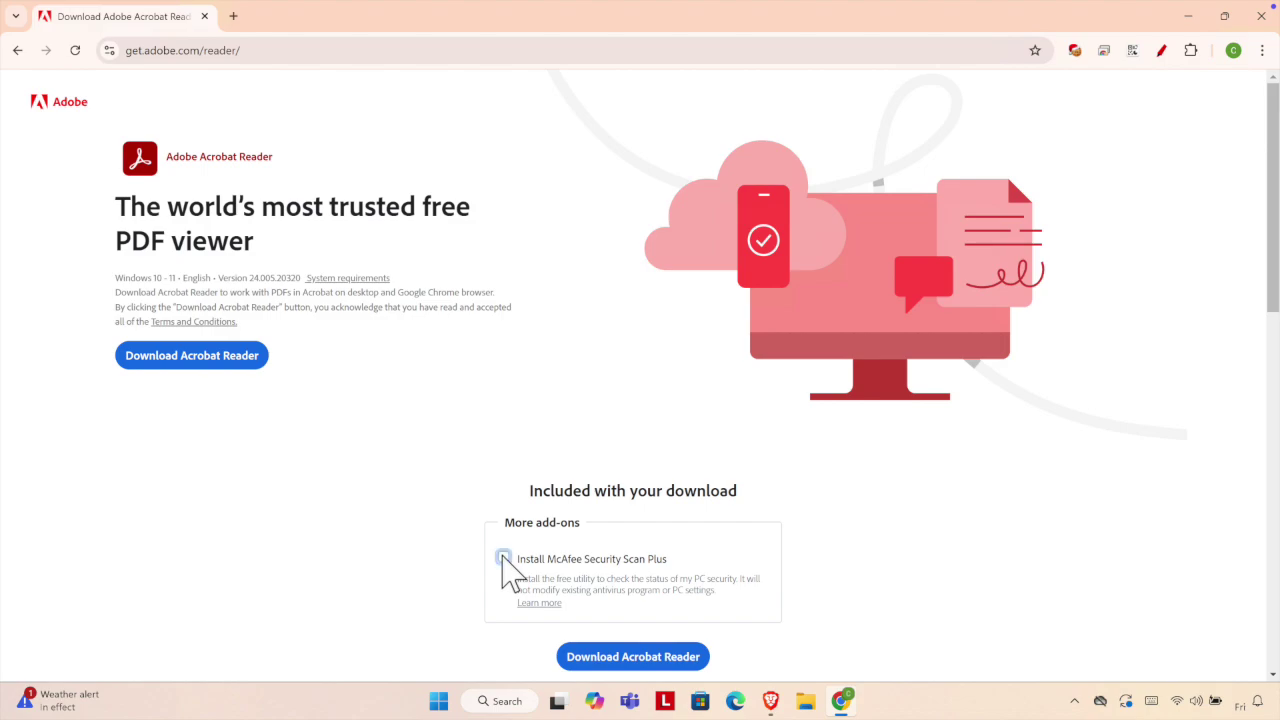
scroll(652, 662, "down", 2)
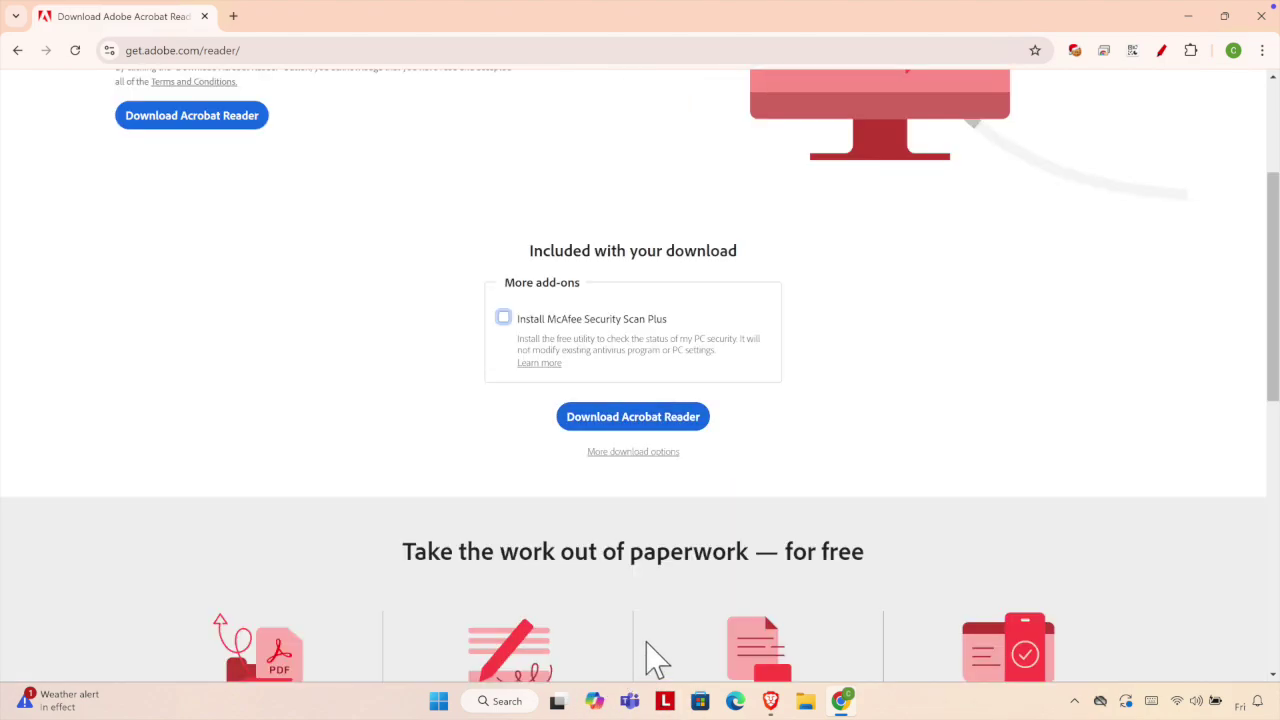
left_click(703, 425)
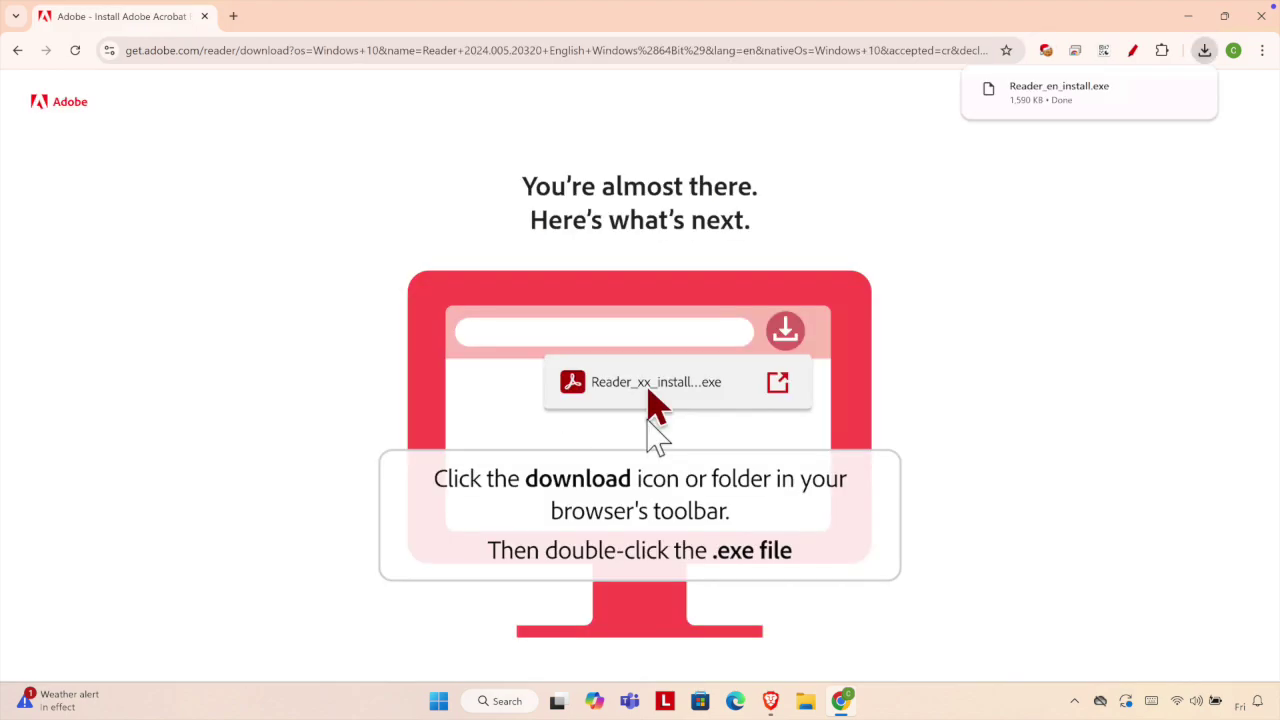
mouse_move(1090, 93)
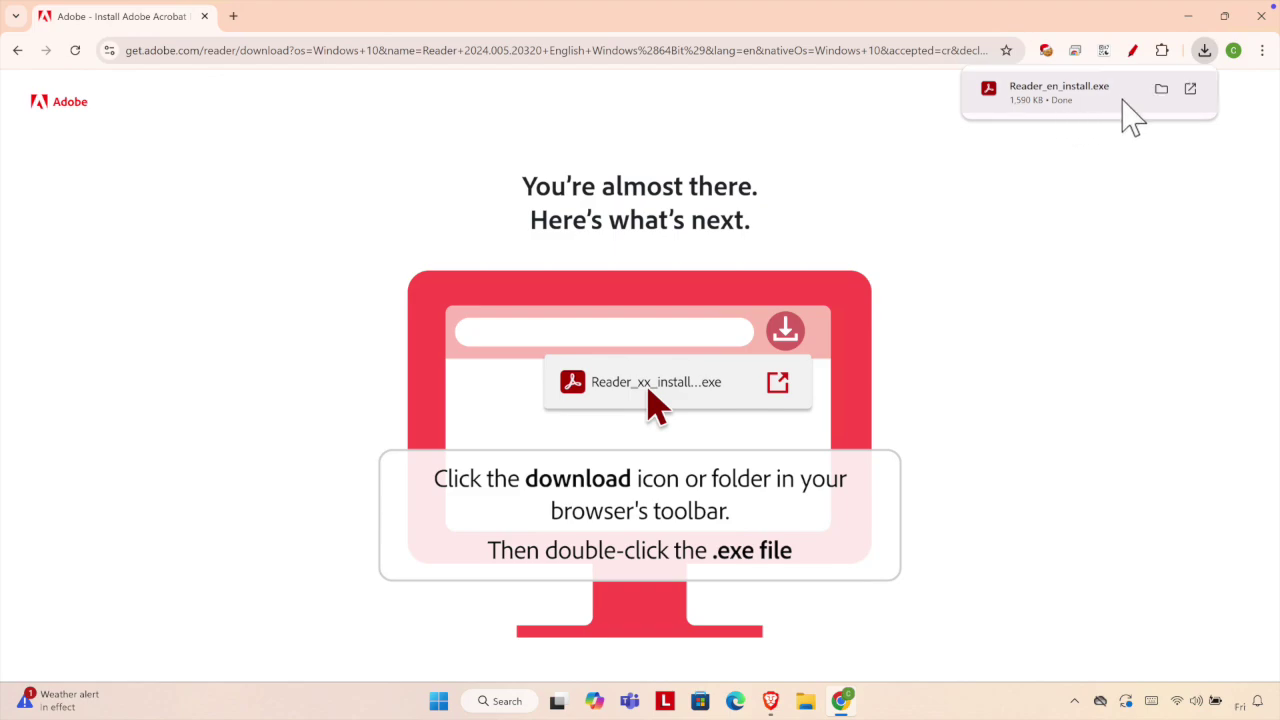
Step: Run the downloaded Reader_en_install.exe from Chrome's downloads bubble
left_click(1063, 104)
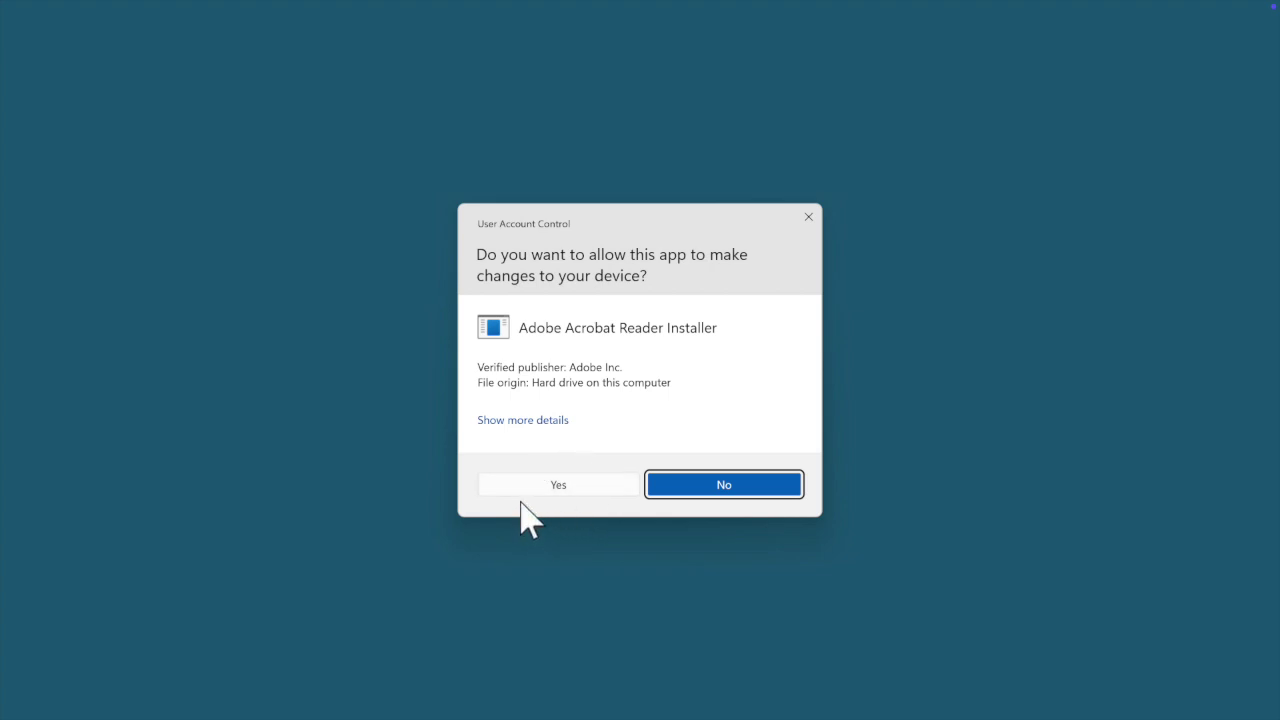
Step: Approve the User Account Control prompt and let Acrobat Reader install to 100%
left_click(574, 488)
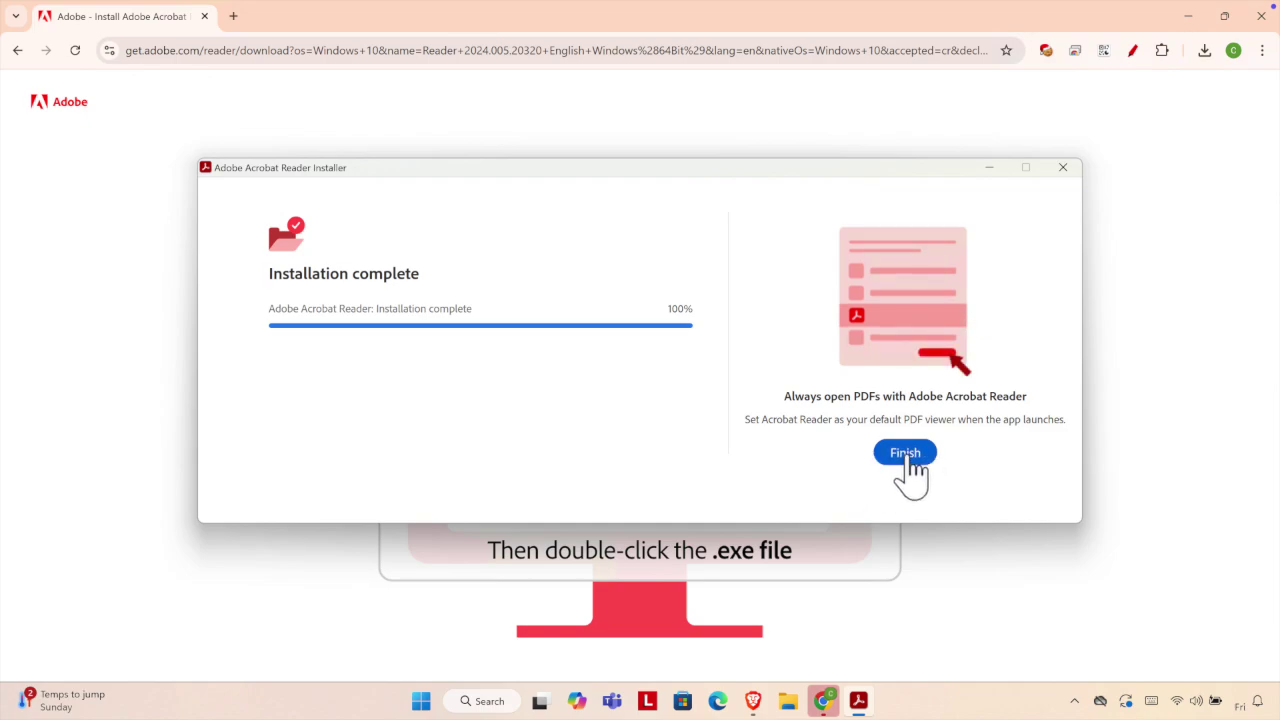
Step: Finish the installer and pick Adobe Acrobat instead of Microsoft Edge for .pdf files
left_click(911, 462)
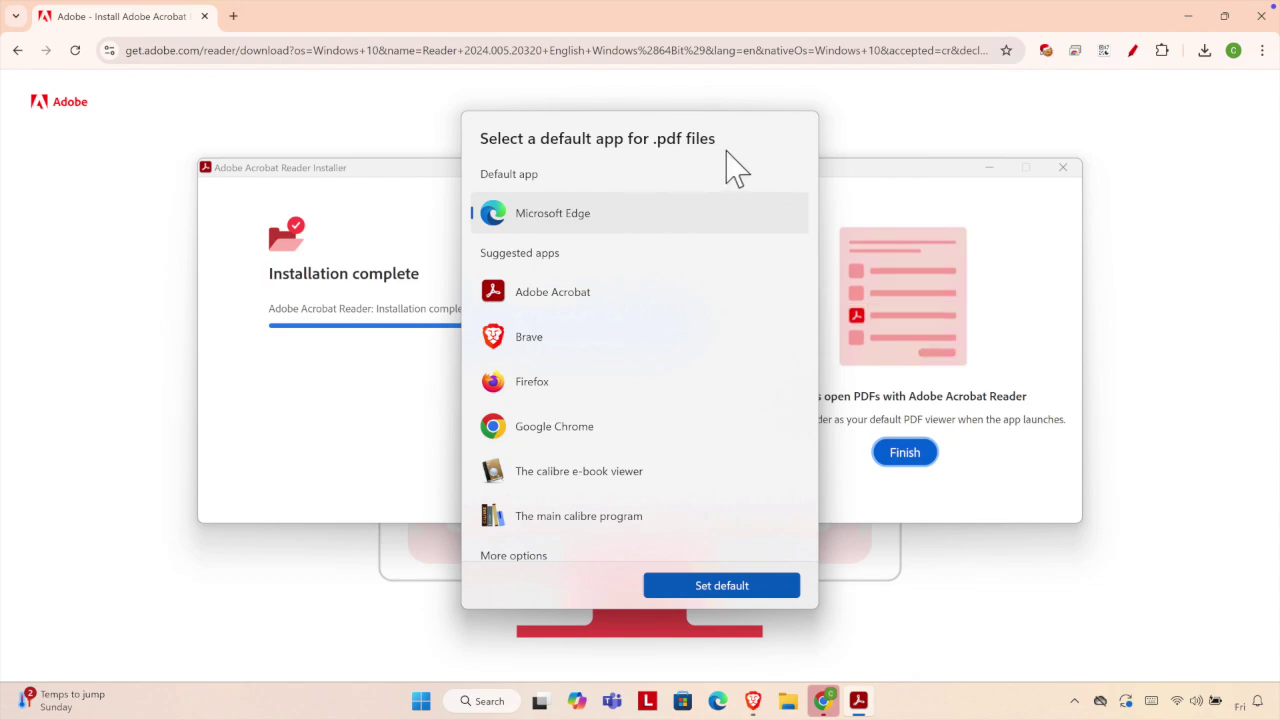
scroll(595, 390, "down", 3)
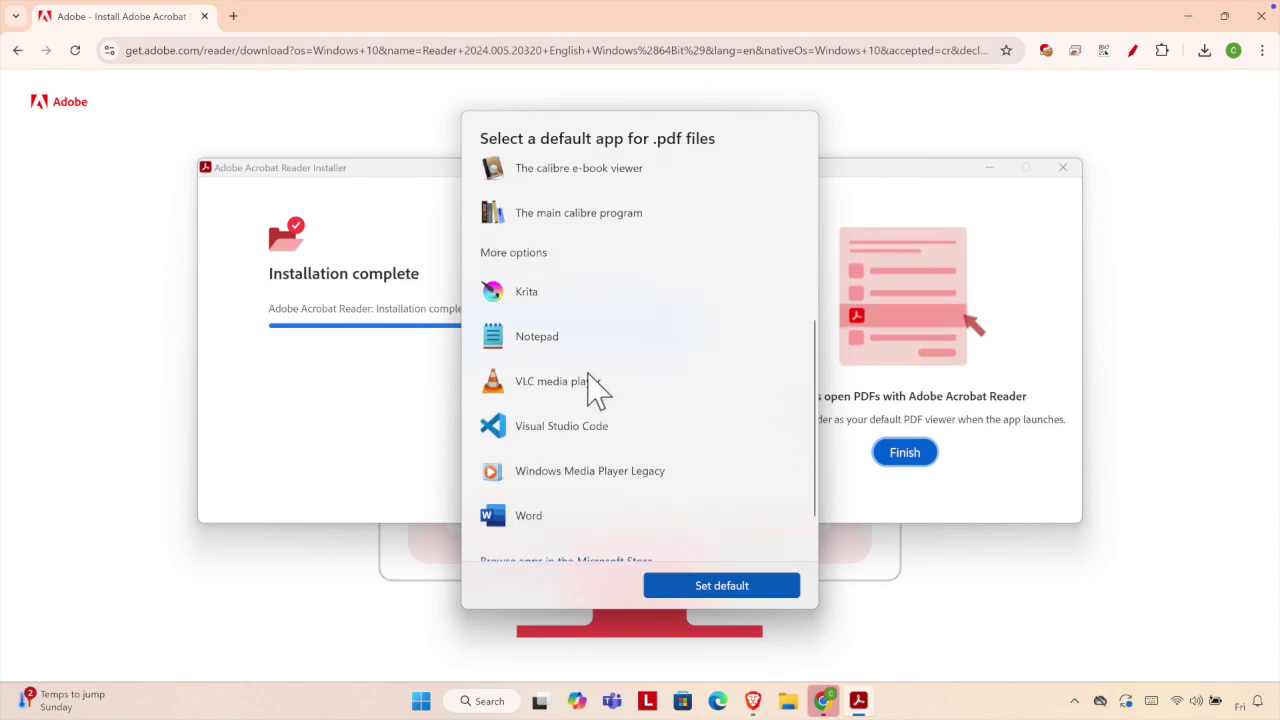
scroll(595, 390, "up", 3)
left_click(551, 300)
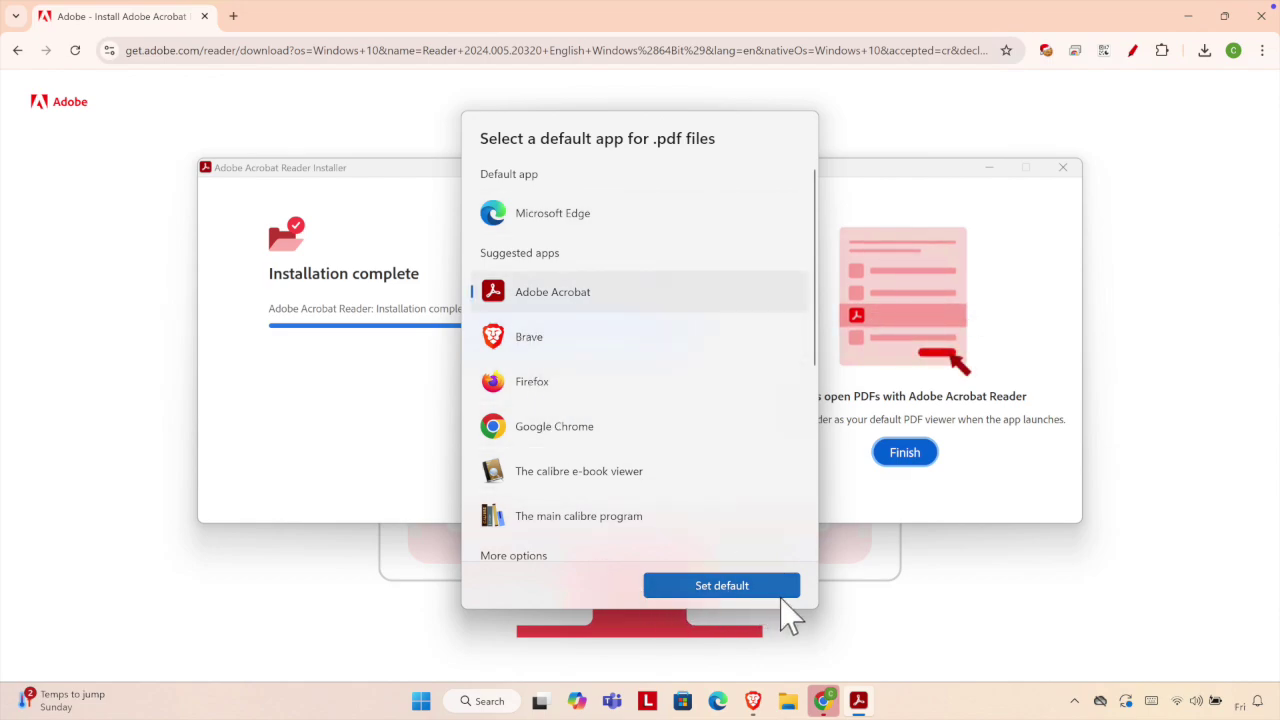
scroll(540, 550, "down", 3)
scroll(560, 500, "down", 5)
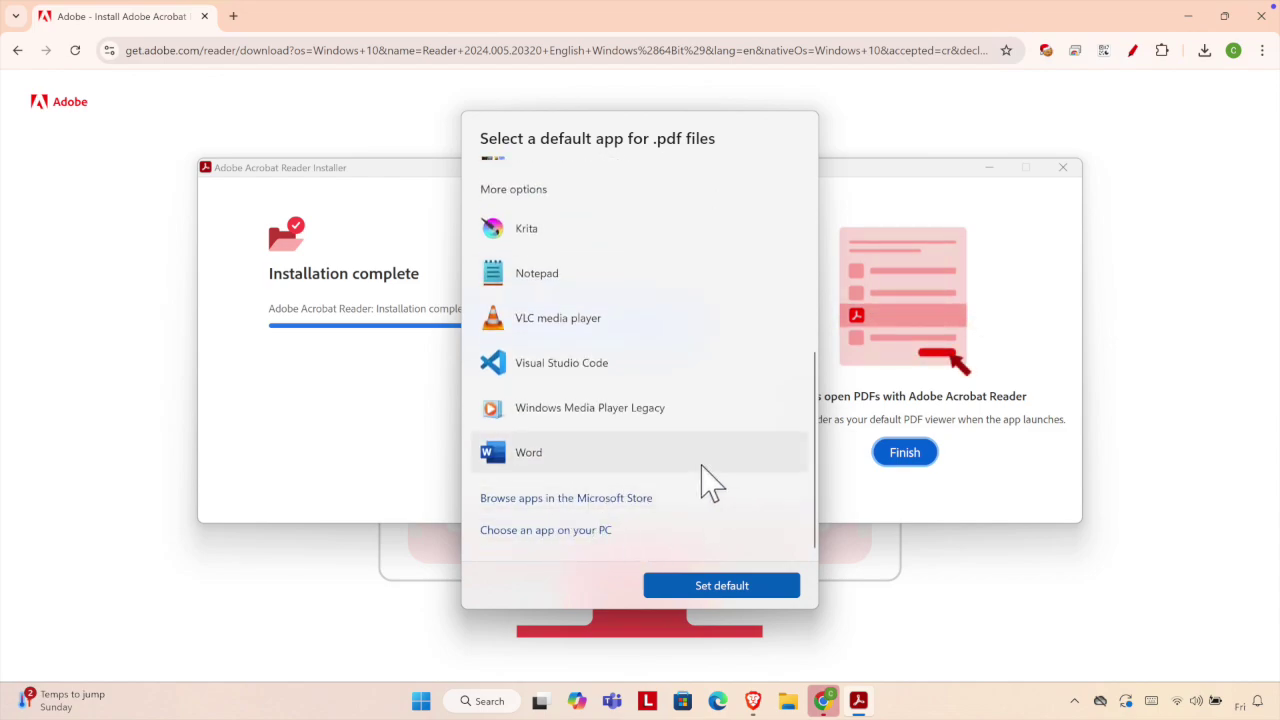
scroll(600, 385, "up", 5)
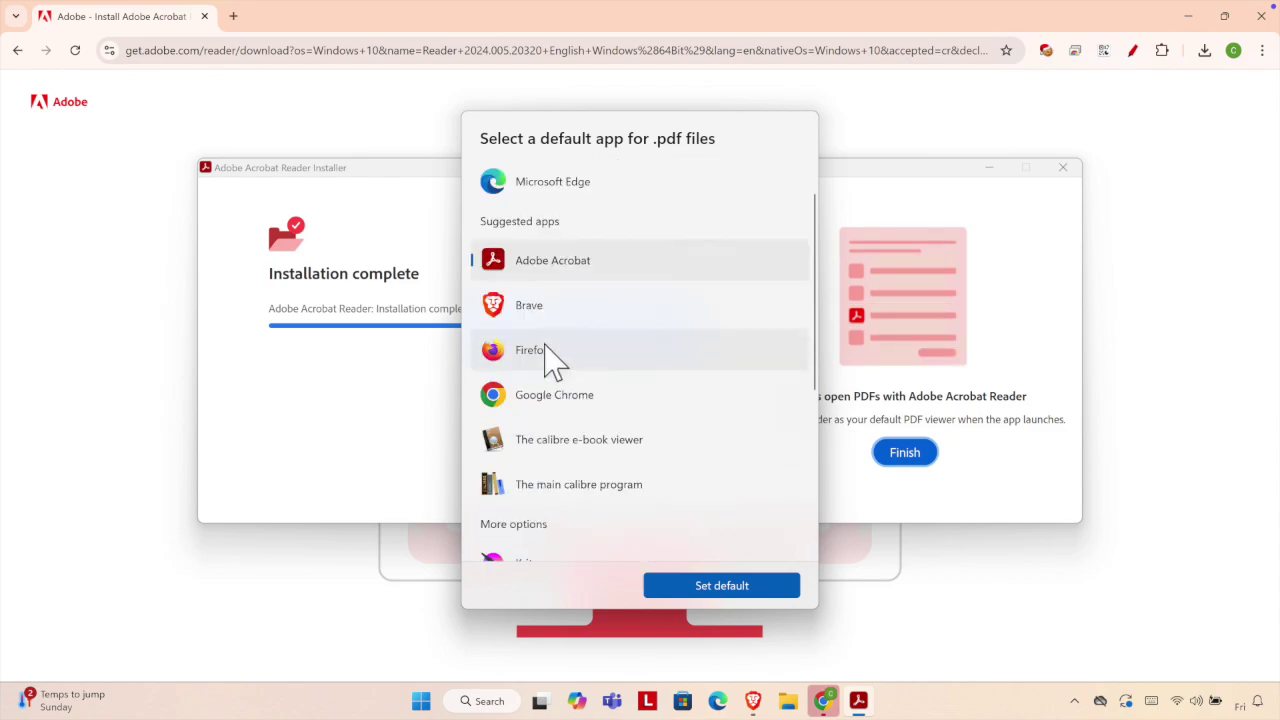
left_click(490, 295)
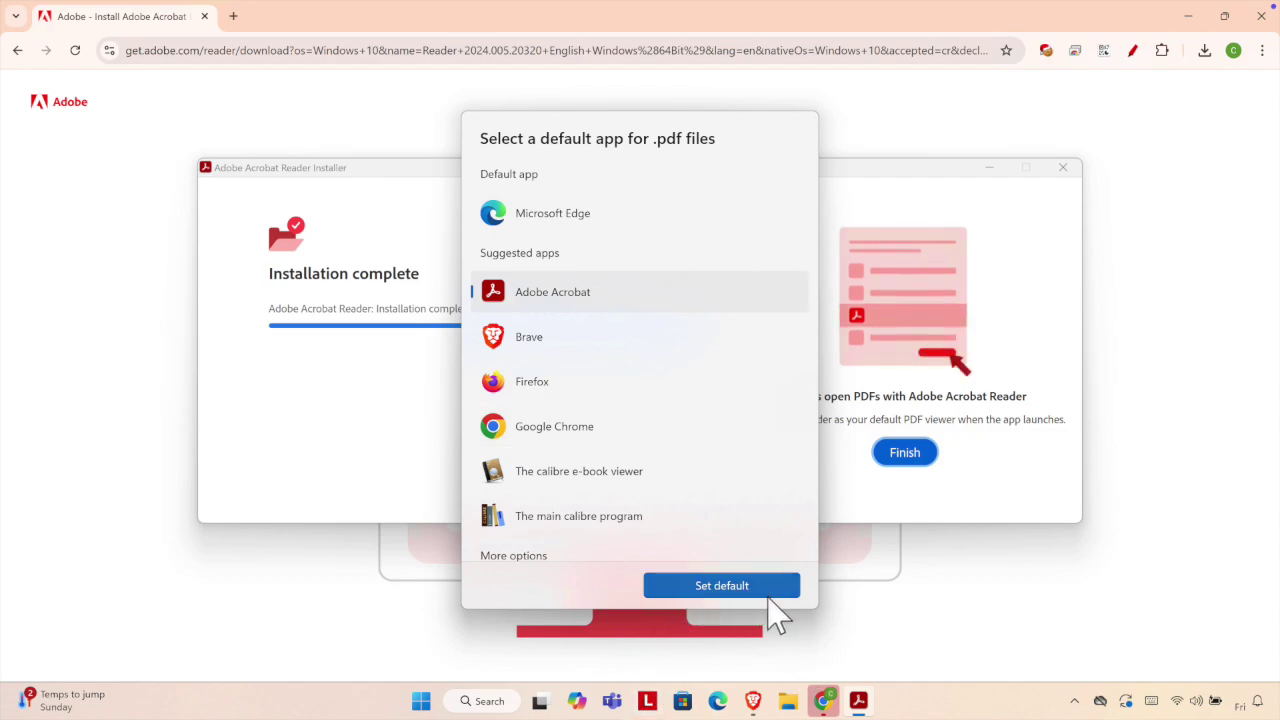
Step: Confirm Acrobat as the .pdf default, dismiss Accessibility Setup, then close Reader and both browsers
left_click(768, 596)
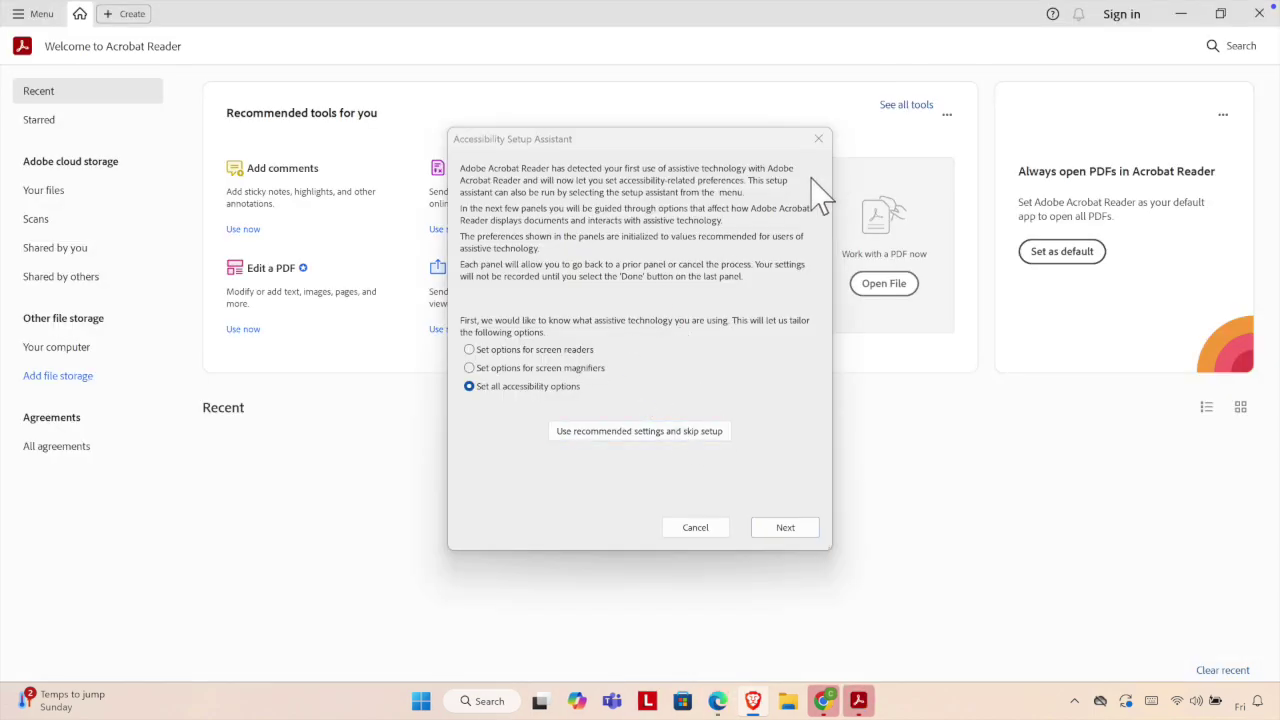
left_click(819, 140)
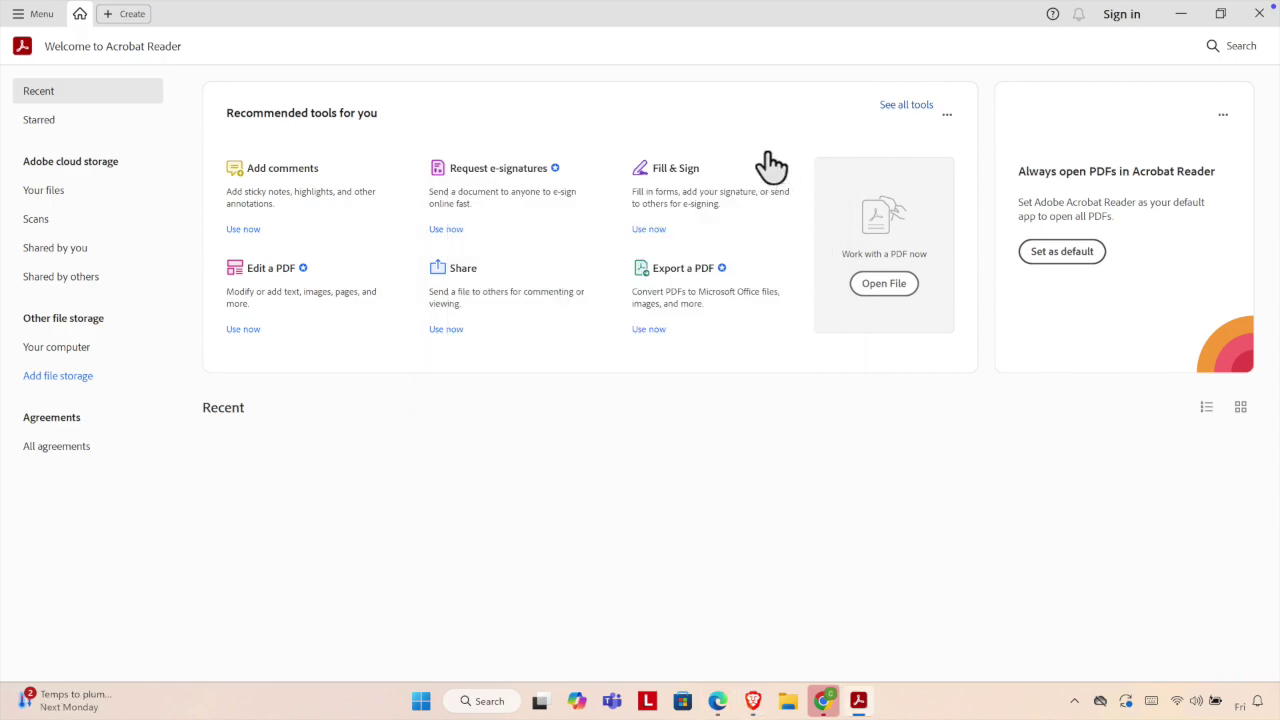
left_click(1258, 16)
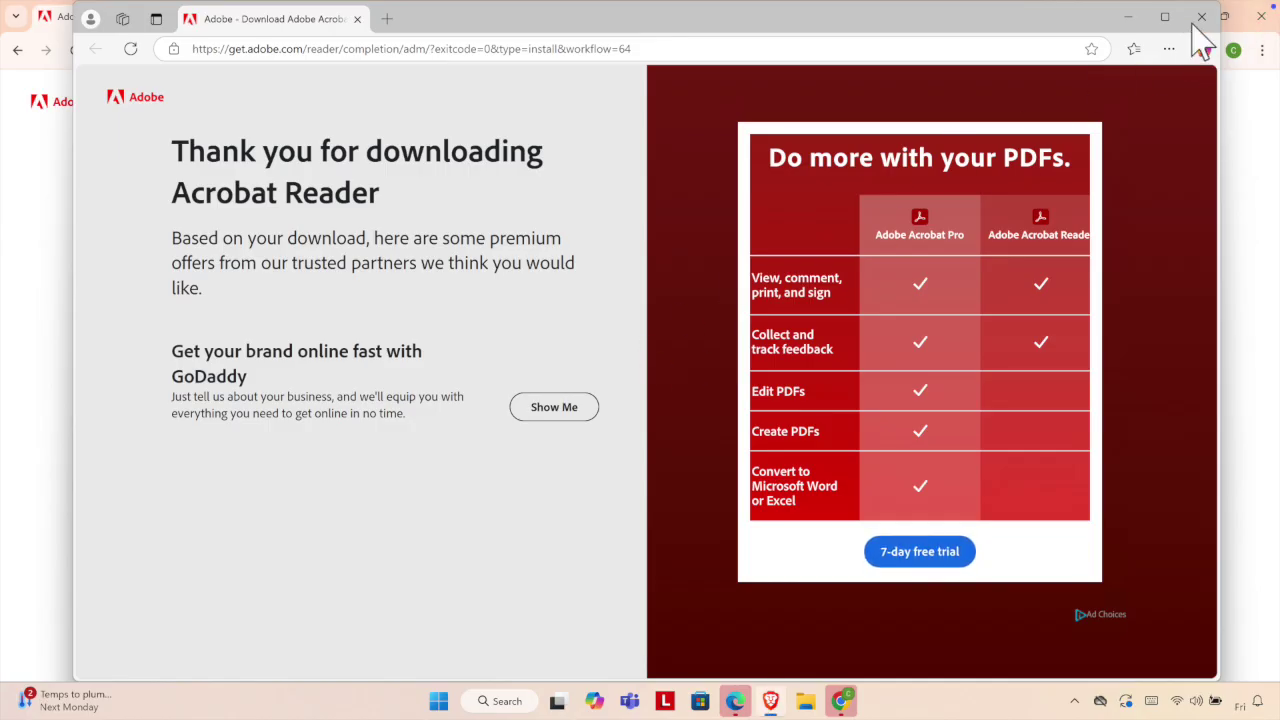
left_click(1201, 18)
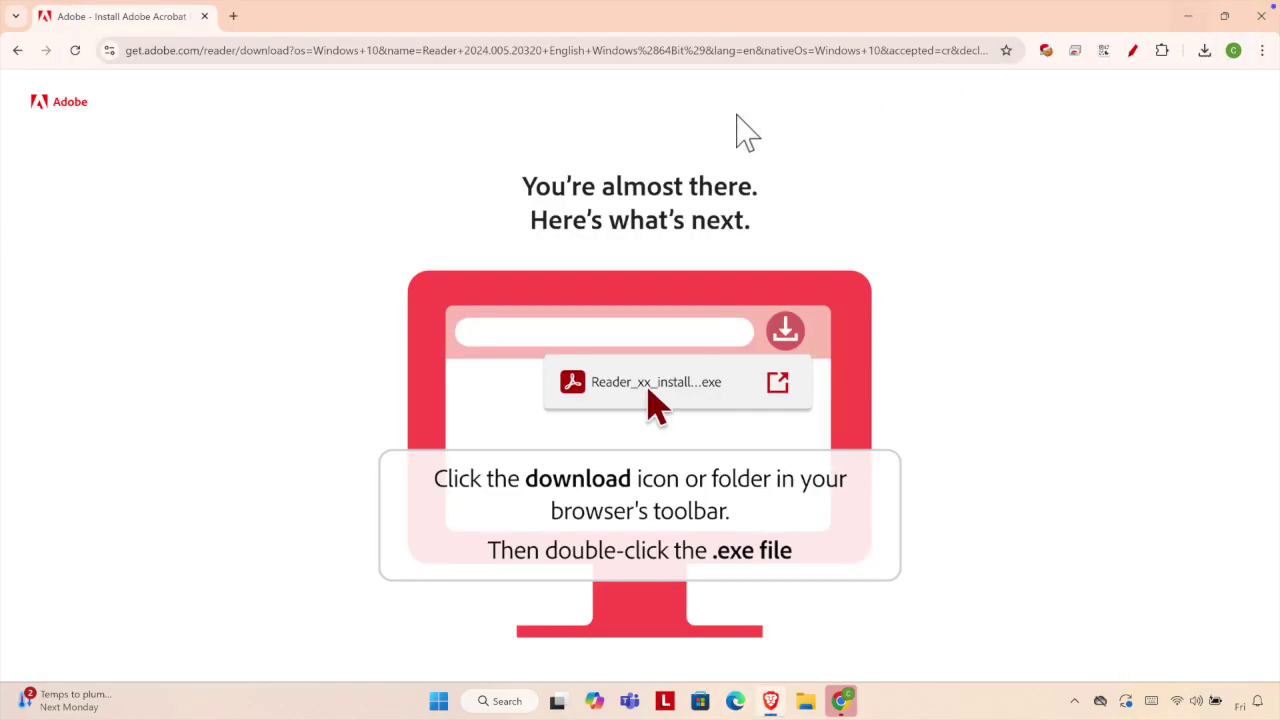
left_click(1262, 16)
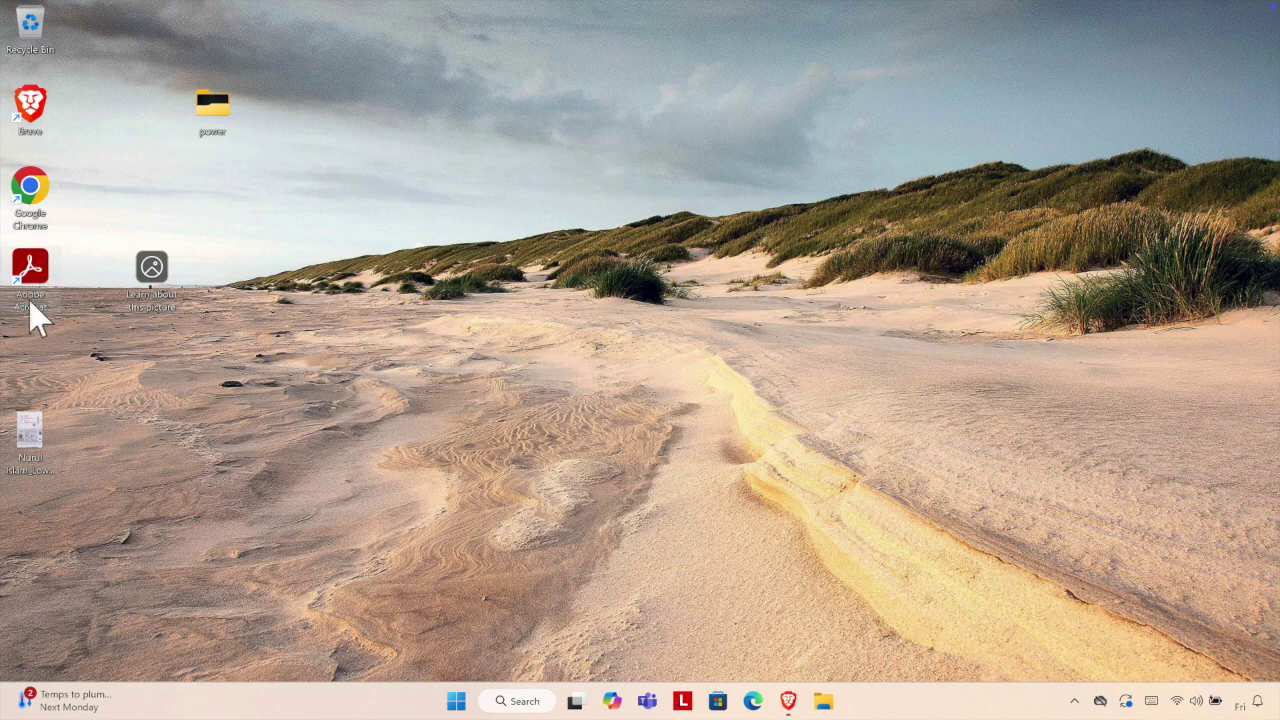
Step: Launch Adobe Acrobat by searching 'ac' from the Start menu
left_click(458, 701)
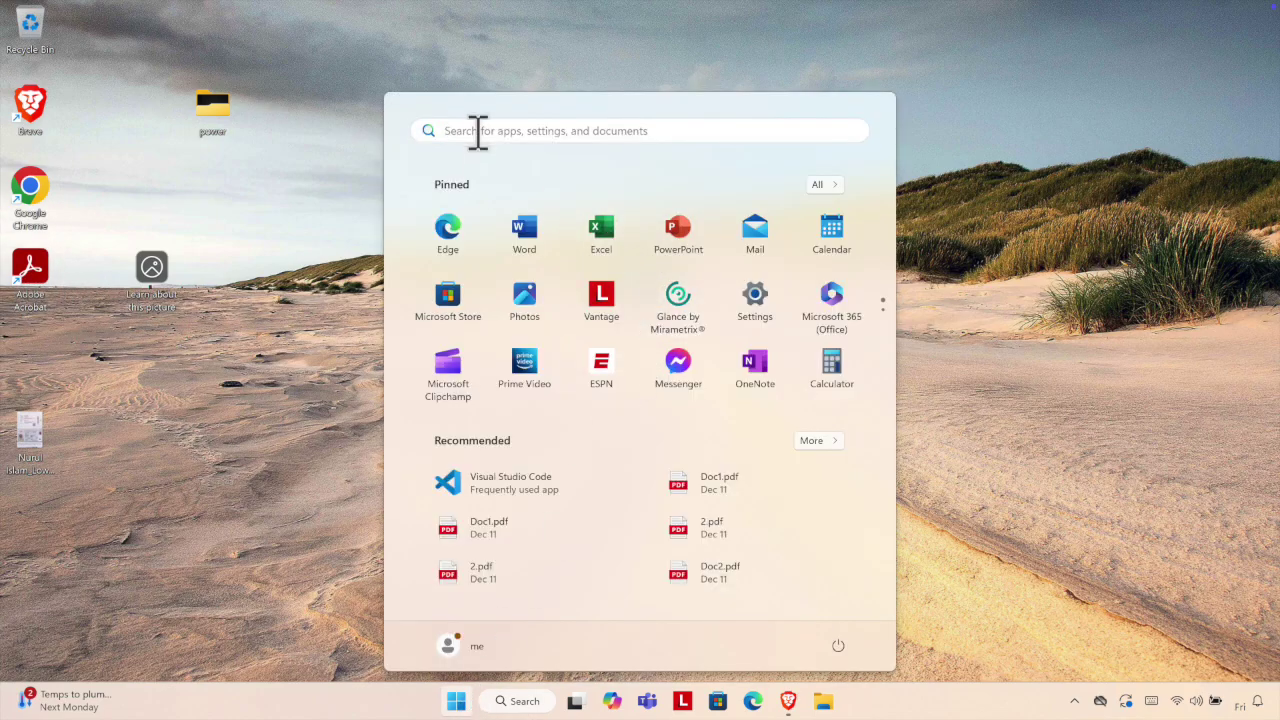
left_click(480, 131)
type("ac")
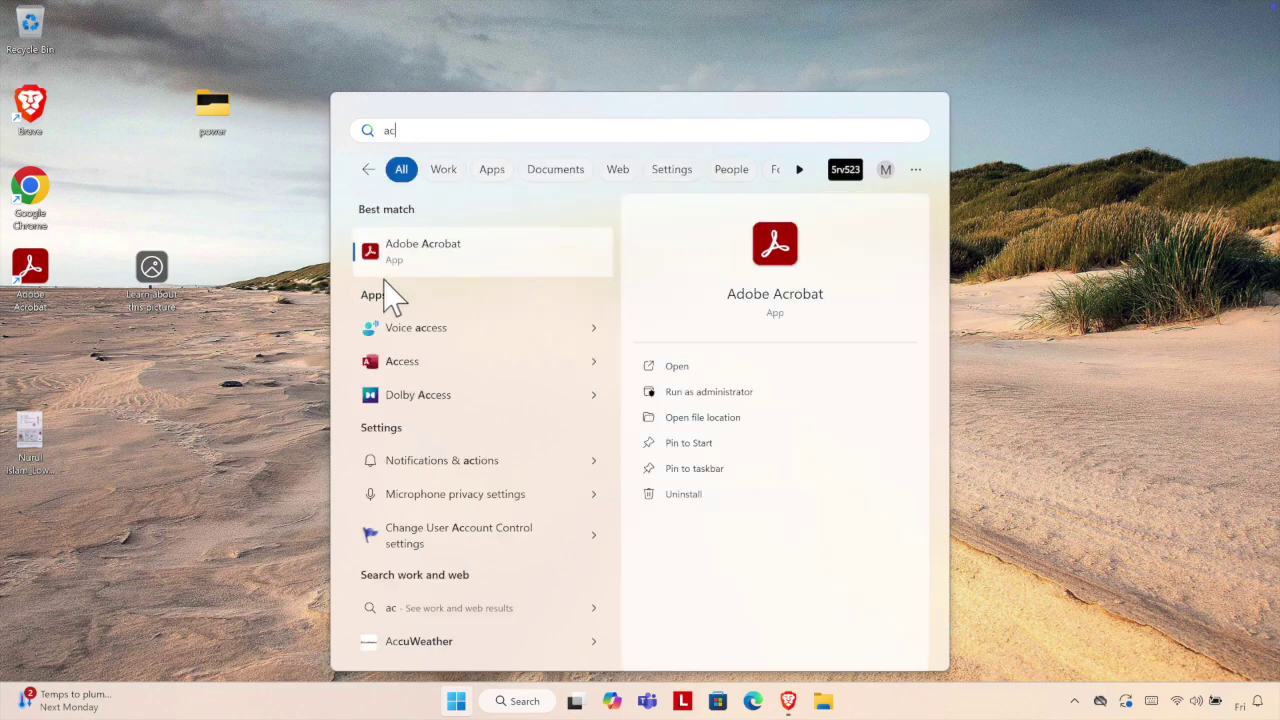
left_click(455, 262)
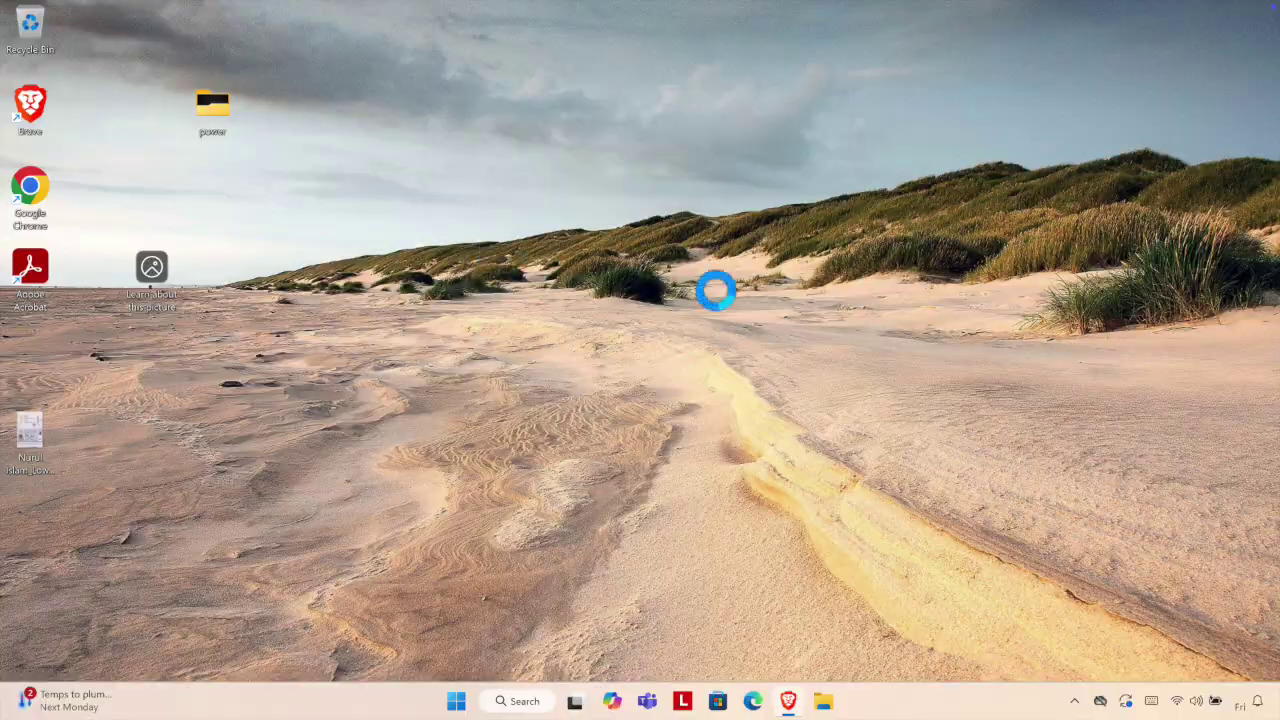